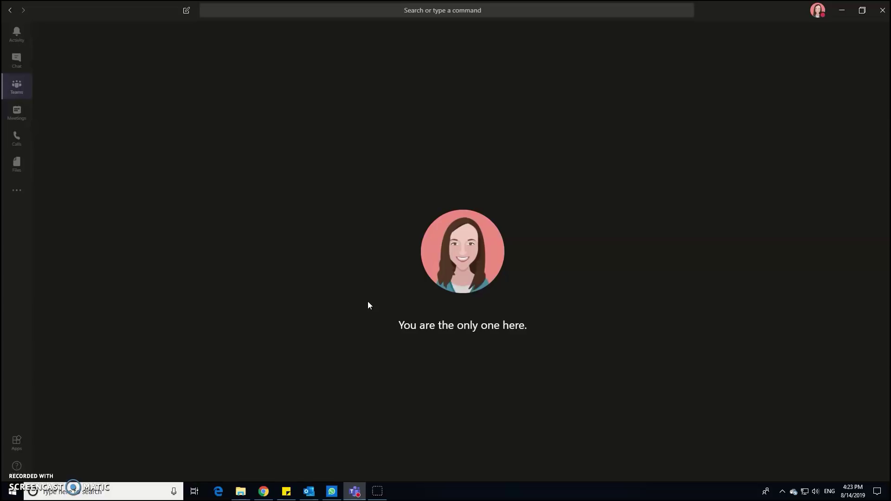
# - Browse MS Teams Demo Session's channels and open Team A while the Main Session call keeps running
pyautogui.moveTo(129, 131)
pyautogui.click(19, 88)
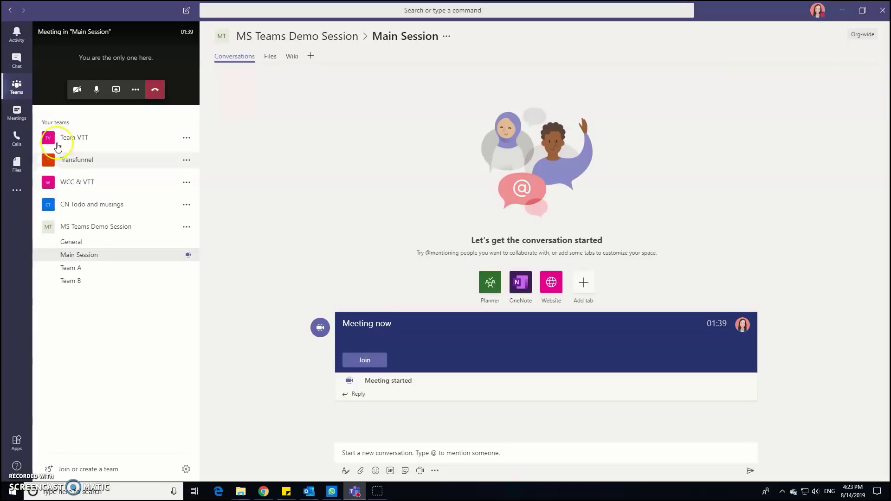
pyautogui.click(75, 227)
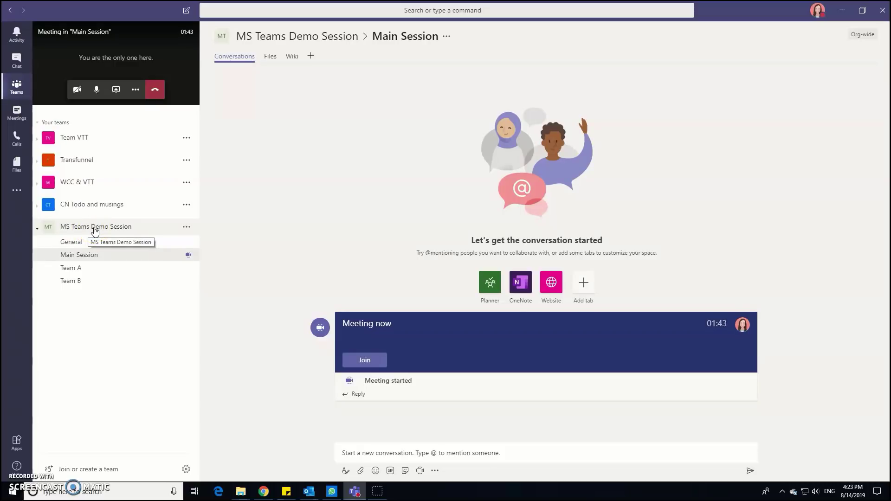
pyautogui.click(93, 255)
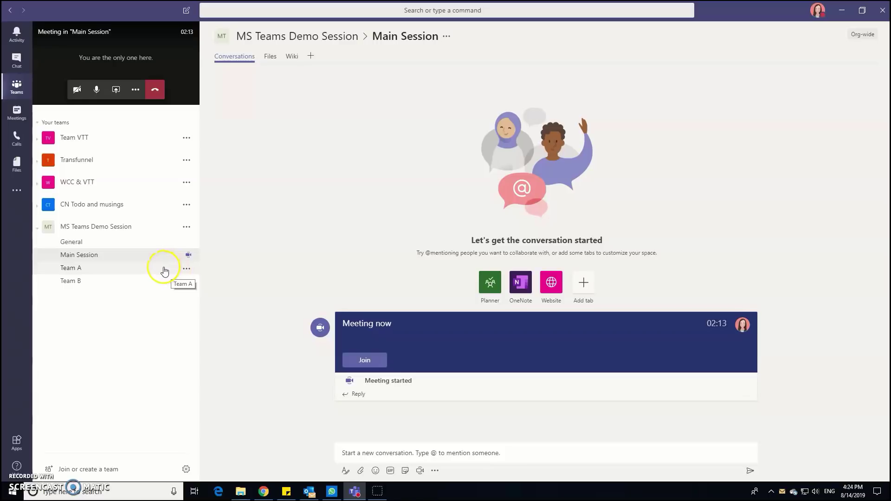
pyautogui.click(165, 271)
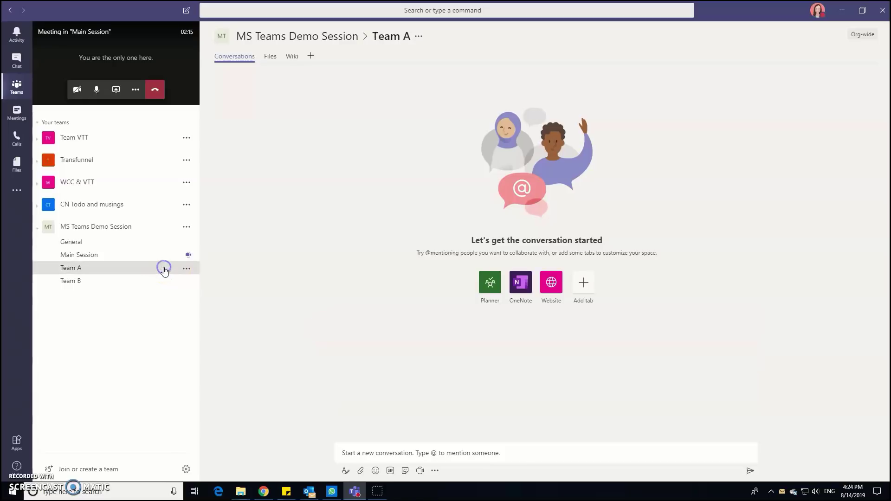
# - Start an instant Meet now meeting in the Team A channel
pyautogui.click(421, 471)
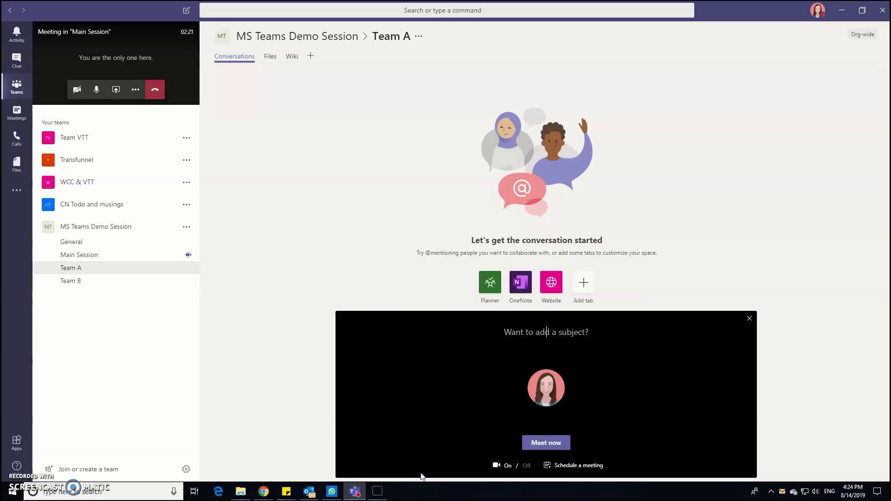
pyautogui.click(534, 443)
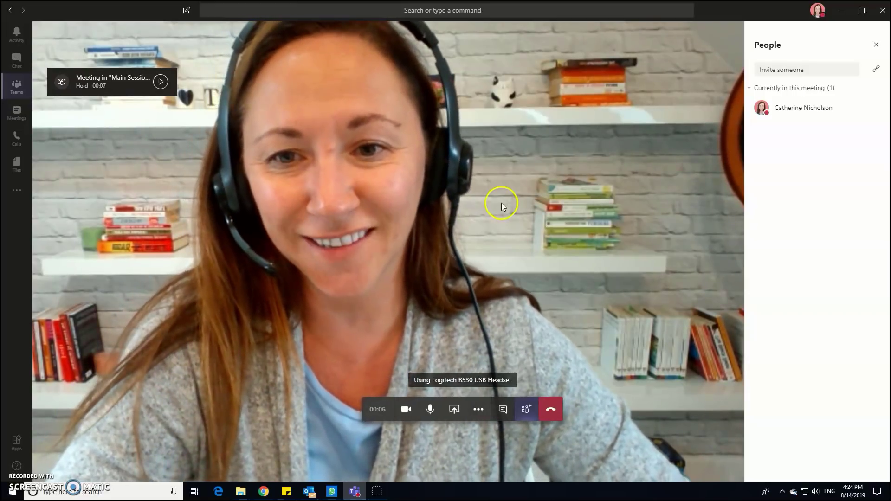
# - Turn the camera off in the Team A meeting and resume the held Main Session meeting
pyautogui.click(407, 409)
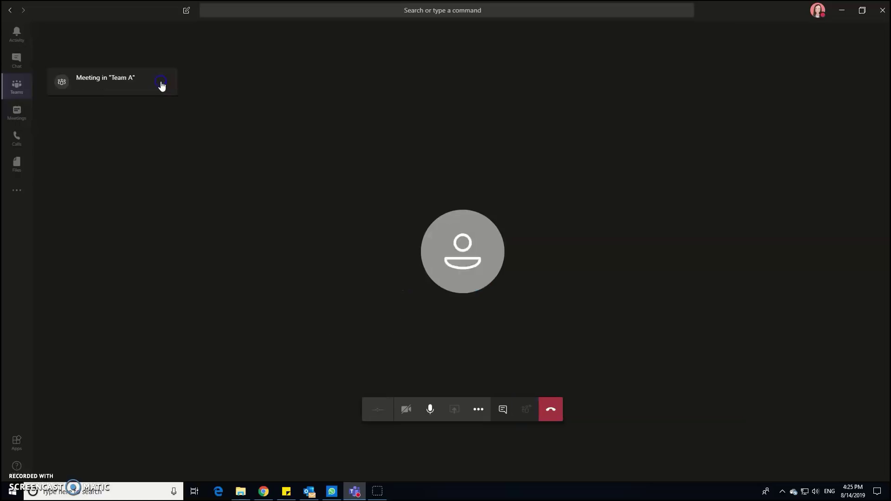
pyautogui.click(87, 75)
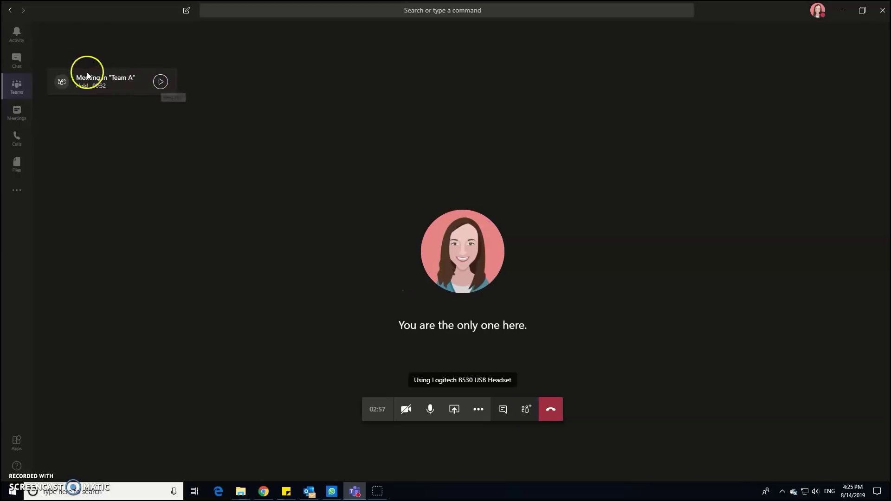
pyautogui.click(18, 86)
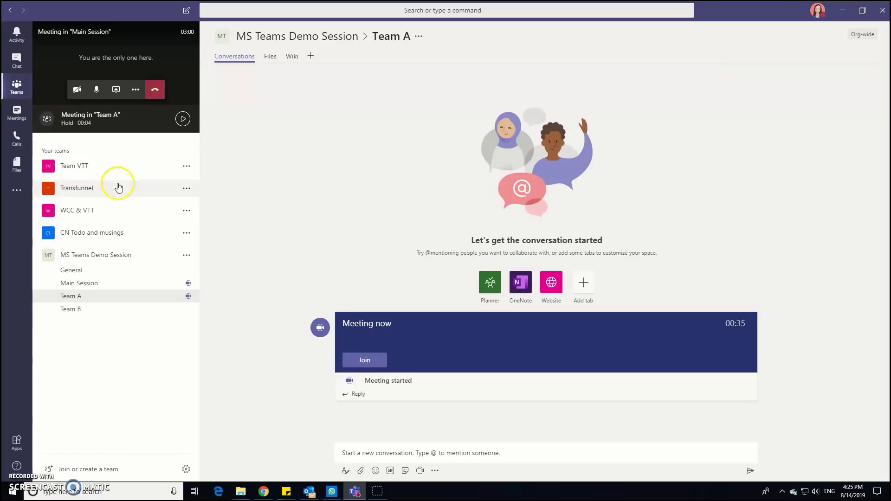
pyautogui.click(177, 299)
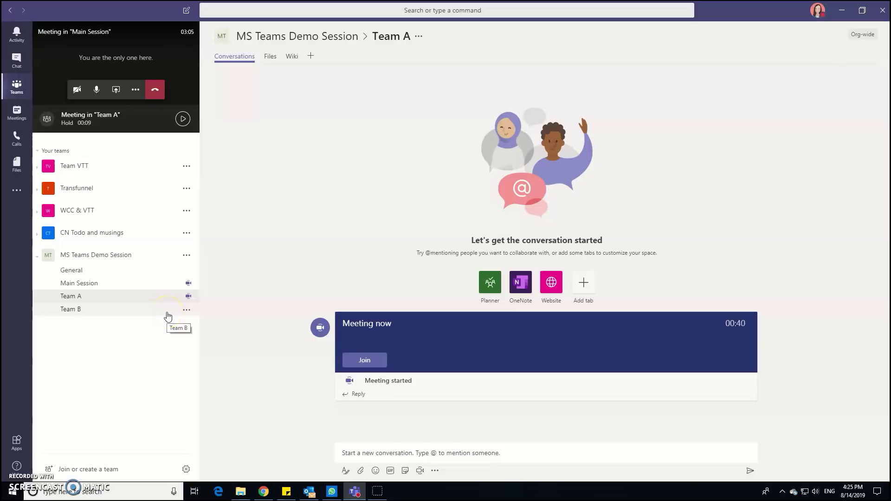
# - Set up a Meet now meeting in the Team B channel, then resume the Main Session meeting
pyautogui.click(168, 316)
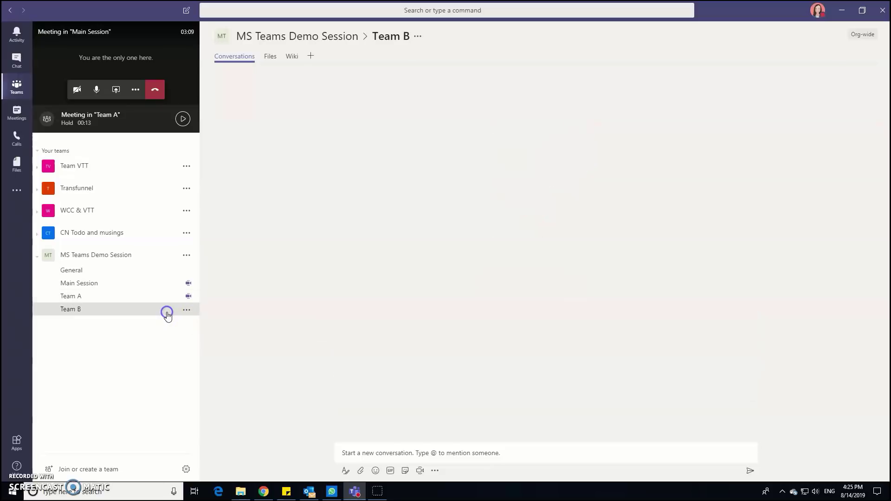
pyautogui.click(419, 472)
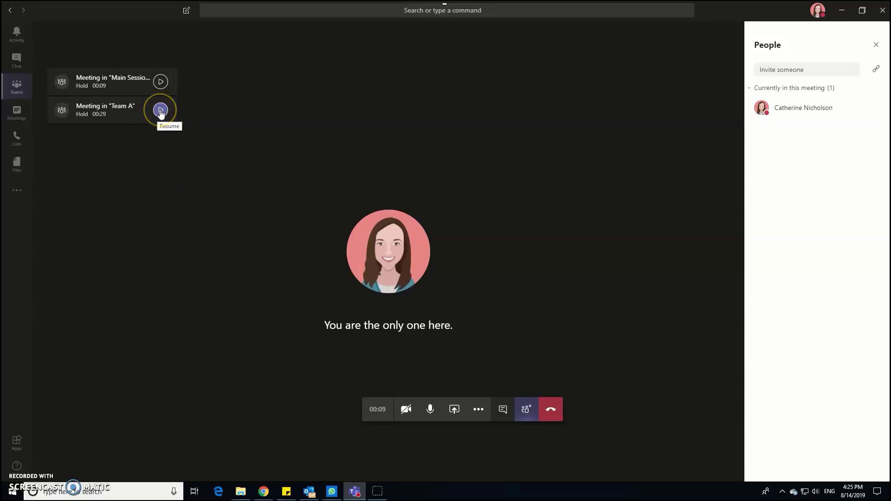
pyautogui.click(160, 83)
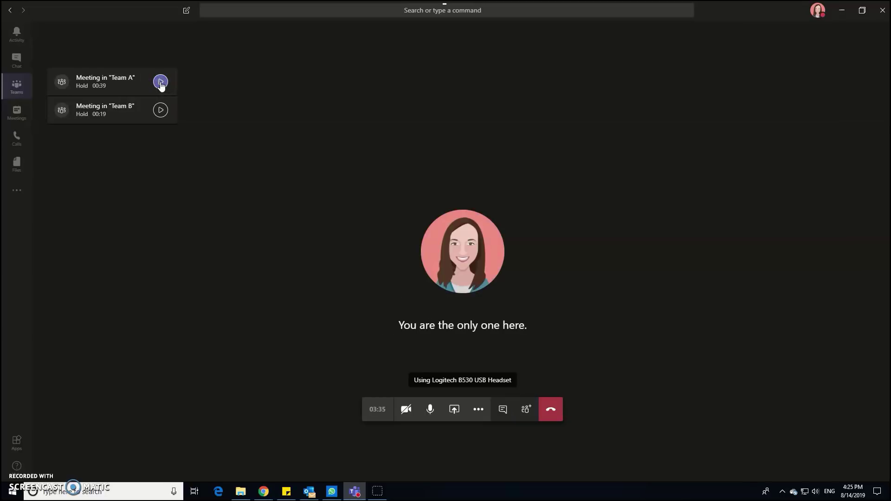
# - Bring the Main Session call back with Team A and Team B meetings shown as held
pyautogui.click(201, 149)
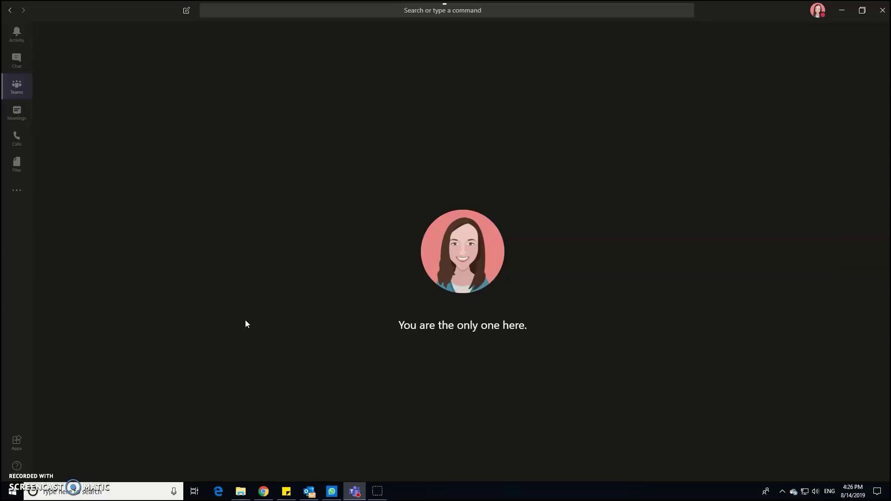
pyautogui.click(240, 313)
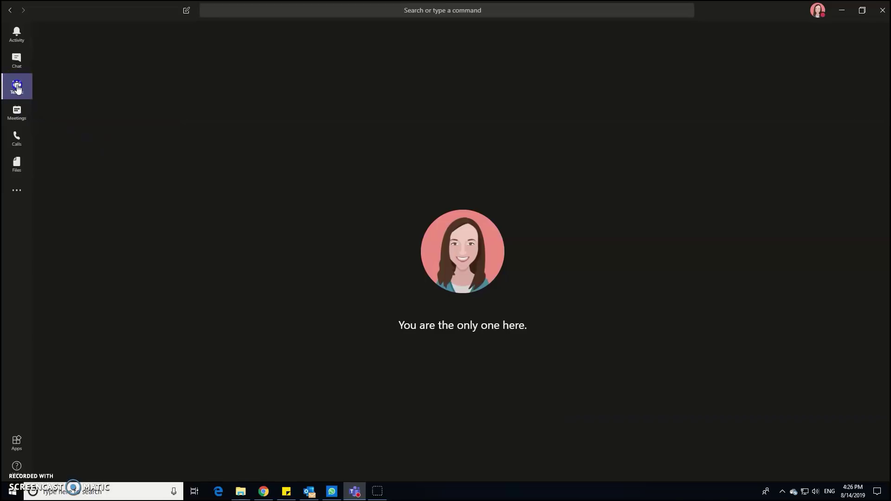
pyautogui.click(17, 87)
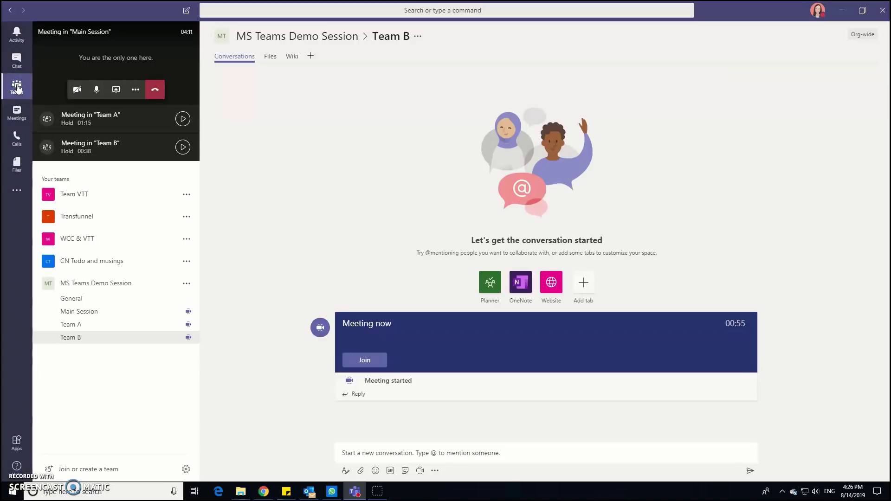
# - Open the Team A channel and join its ongoing meeting from the meeting card
pyautogui.click(65, 292)
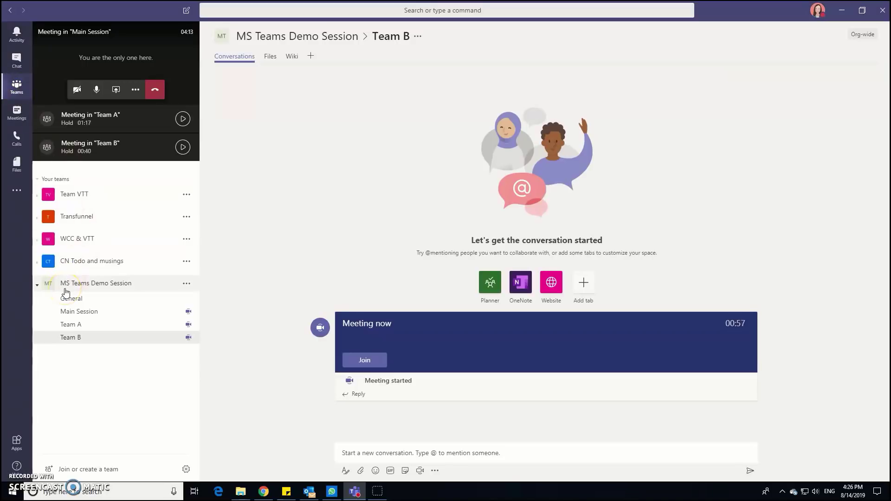
pyautogui.click(80, 327)
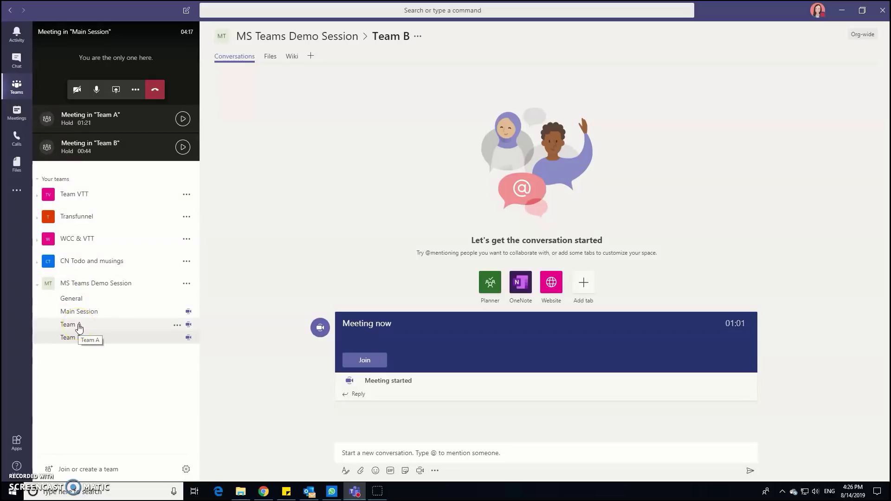
pyautogui.click(79, 329)
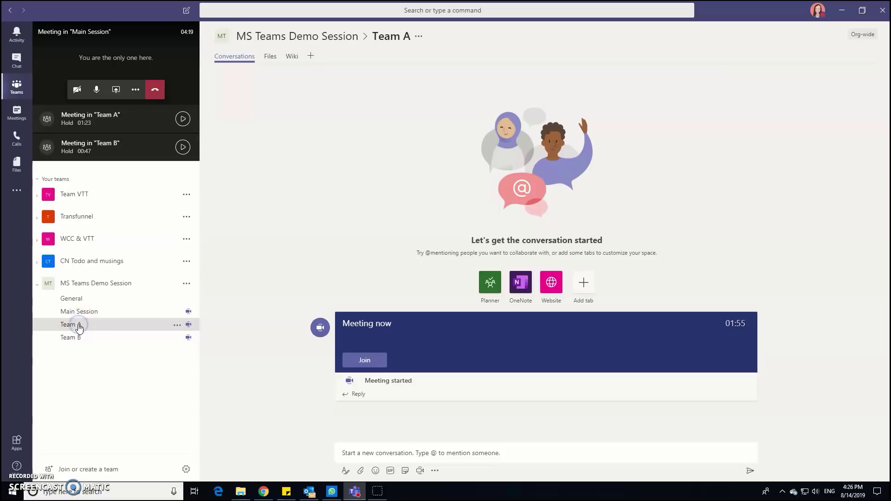
pyautogui.click(364, 366)
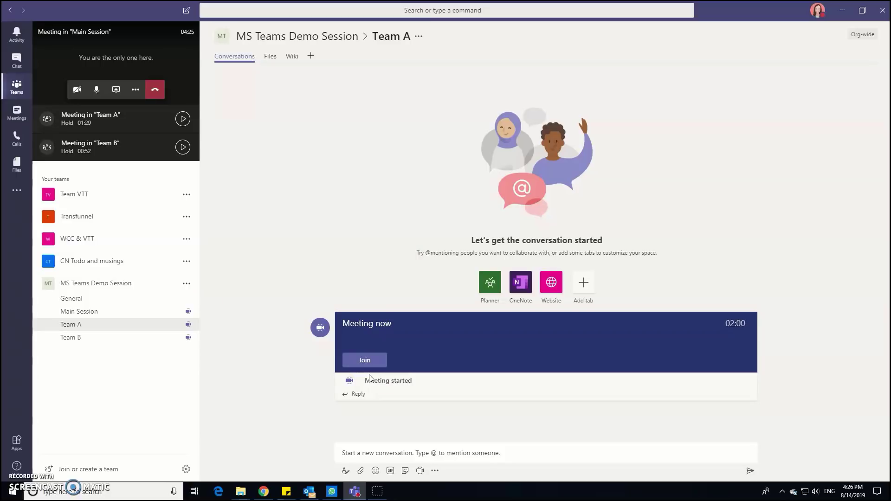
pyautogui.click(371, 365)
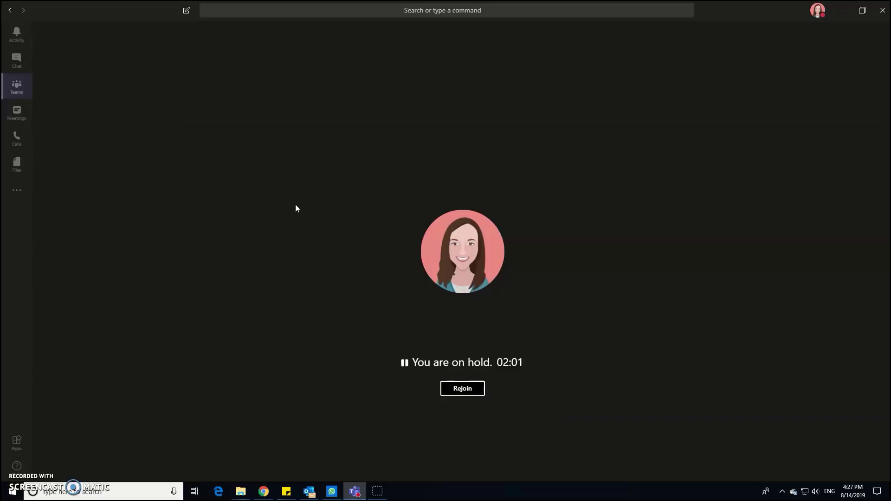
# - Return to the Team A channel view with all three meetings listed on hold
pyautogui.moveTo(295, 192)
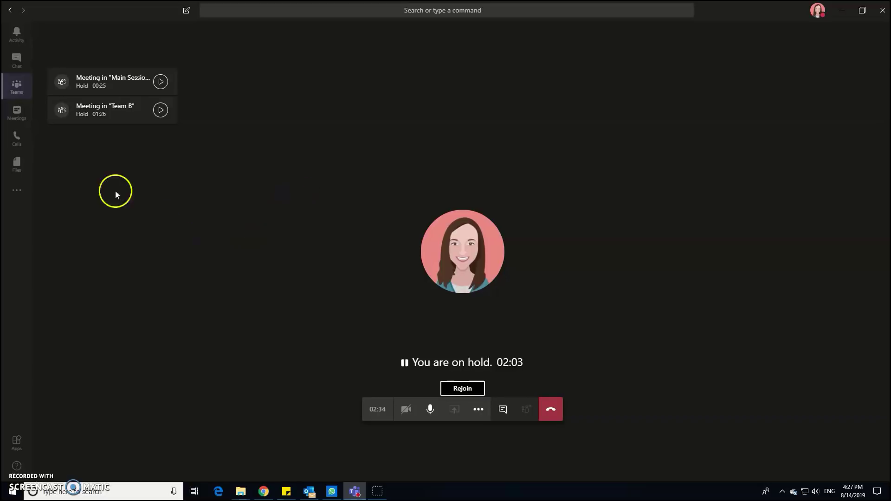
pyautogui.click(23, 88)
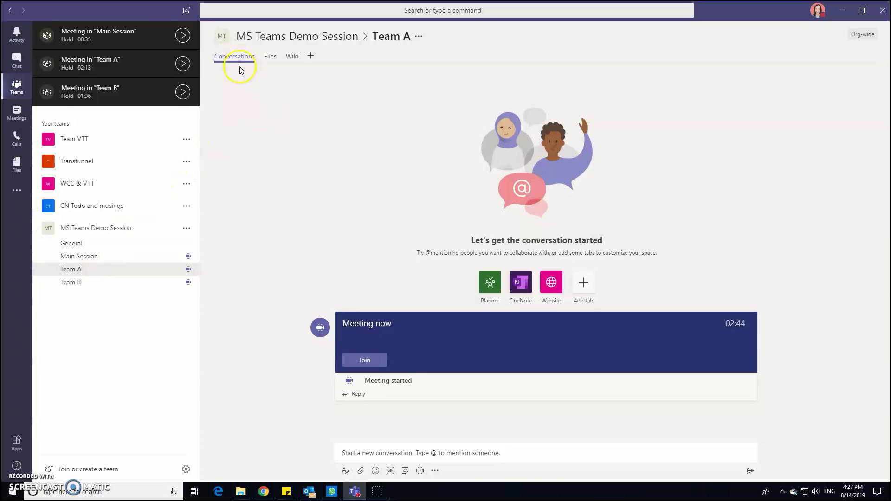
# - Show Team A's files, select Demand for Perfection breakout.pptx, and cancel an upload attempt
pyautogui.click(270, 57)
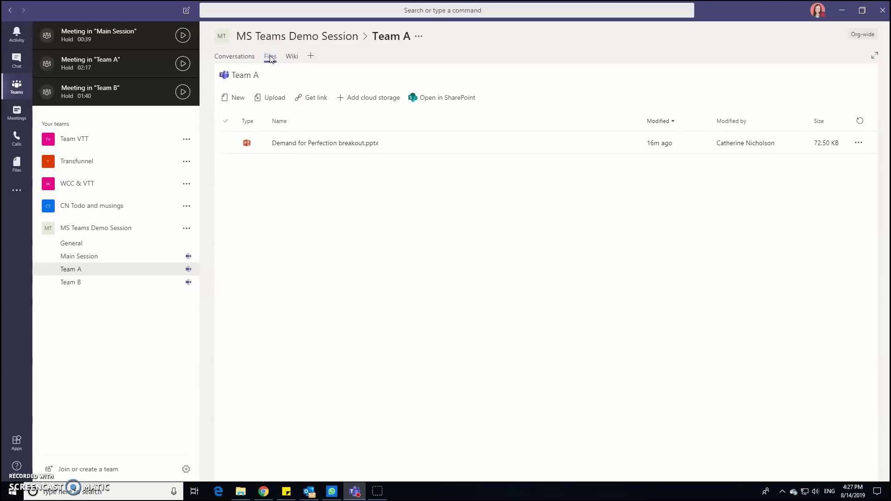
pyautogui.click(274, 145)
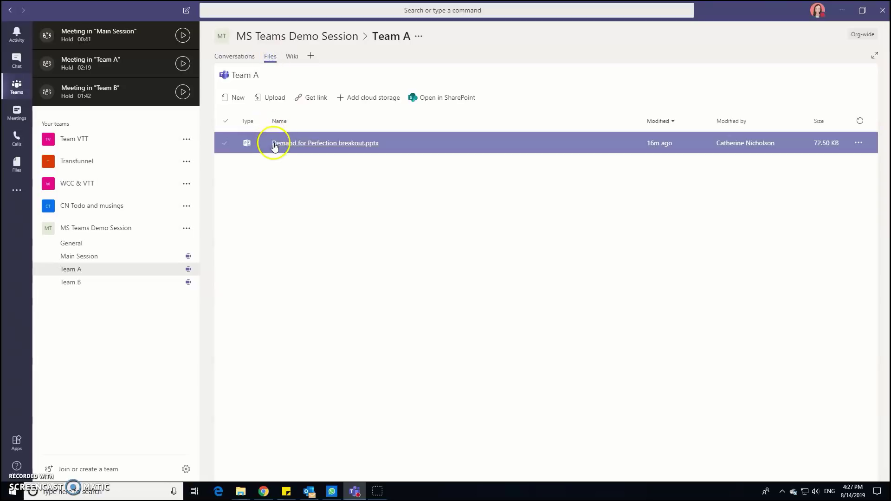
pyautogui.click(275, 99)
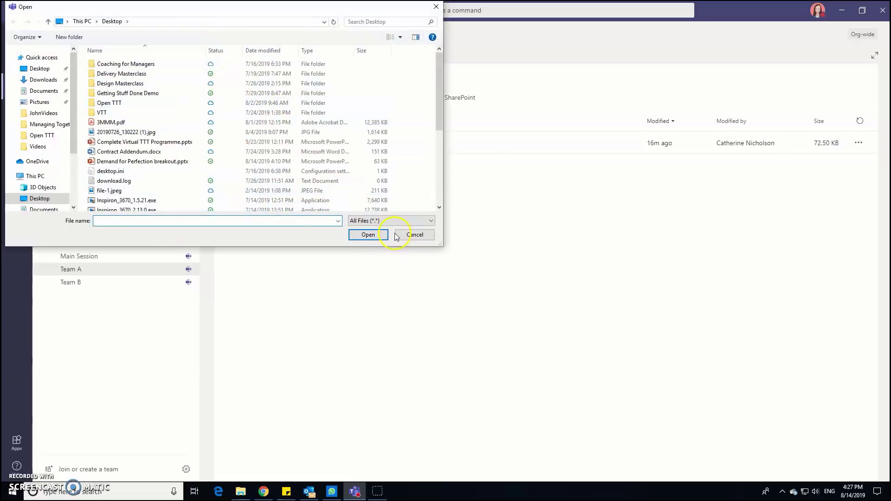
pyautogui.click(411, 236)
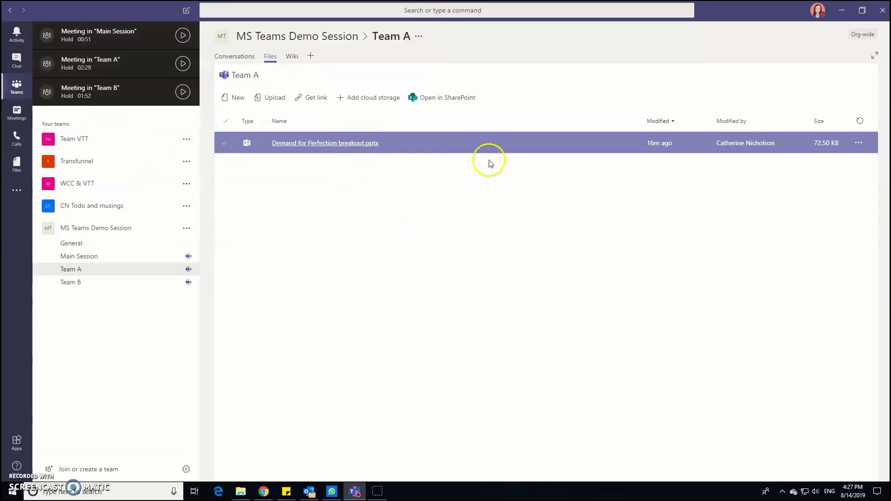
# - Open Demand for Perfection breakout.pptx for editing in PowerPoint inside Teams
pyautogui.click(859, 144)
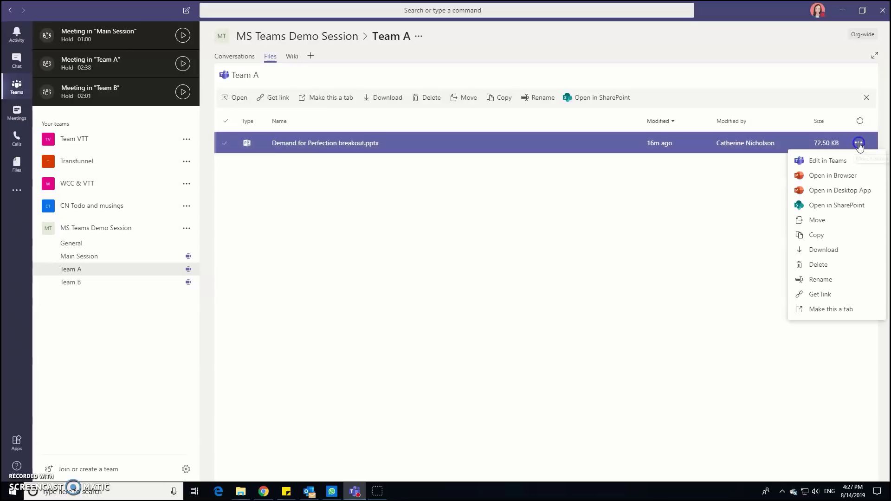
pyautogui.click(842, 166)
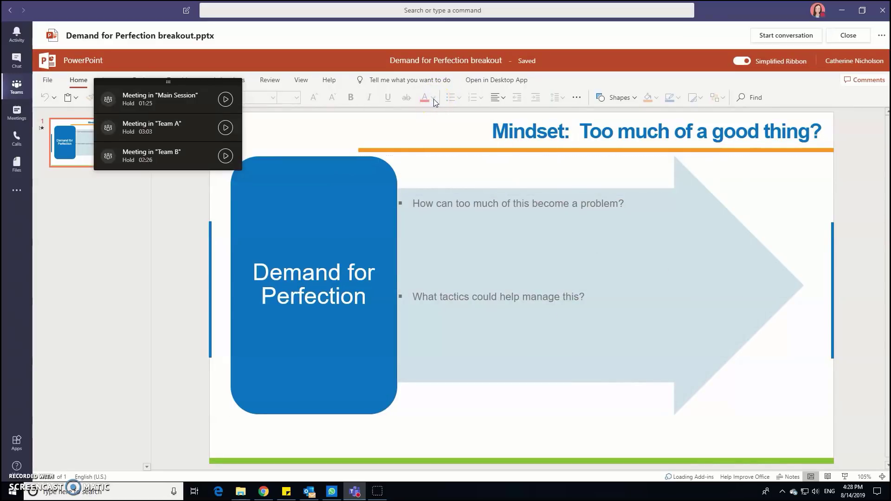
# - Add the dark blue bullet 'Here my answers to this question.' under the first question on the Mindset slide
pyautogui.click(483, 220)
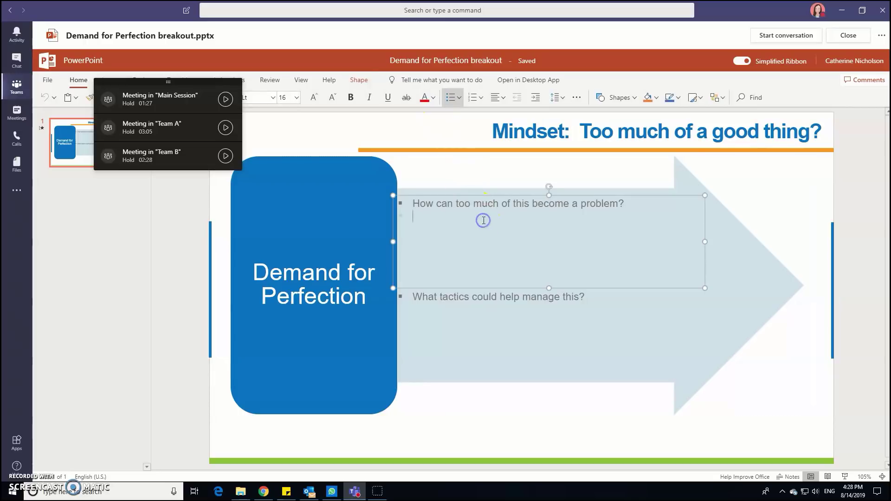
pyautogui.click(433, 99)
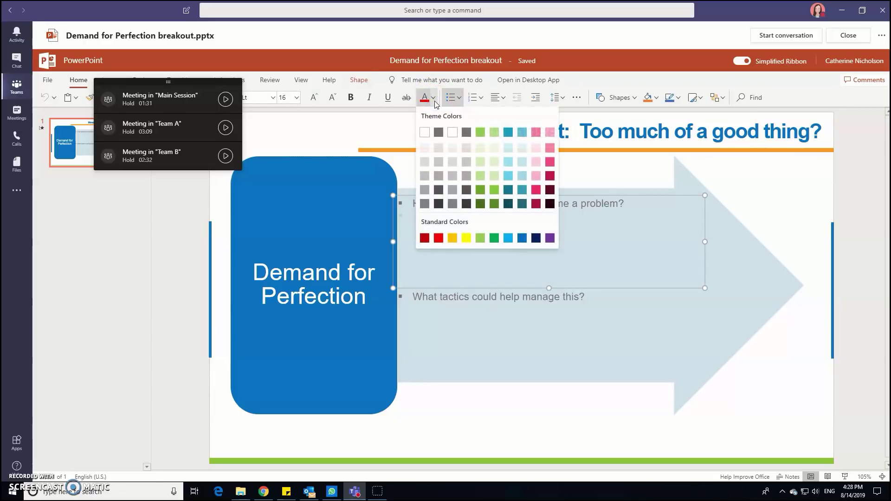
pyautogui.click(537, 238)
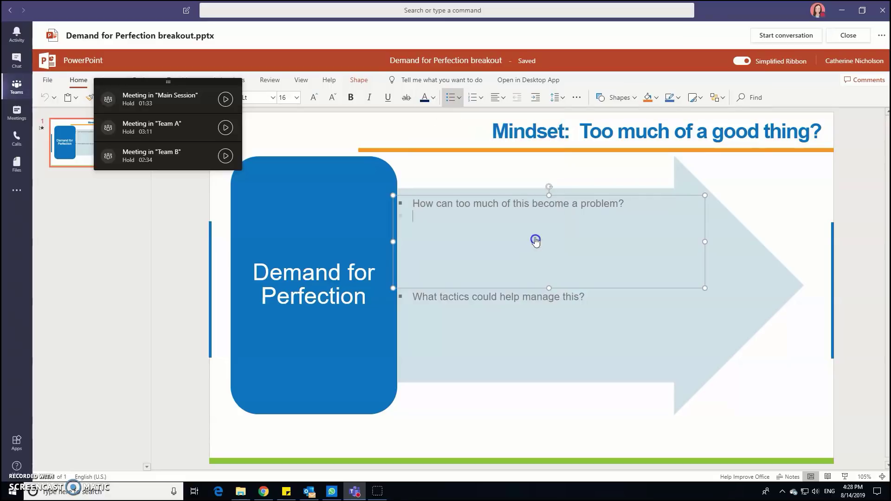
pyautogui.write('h')
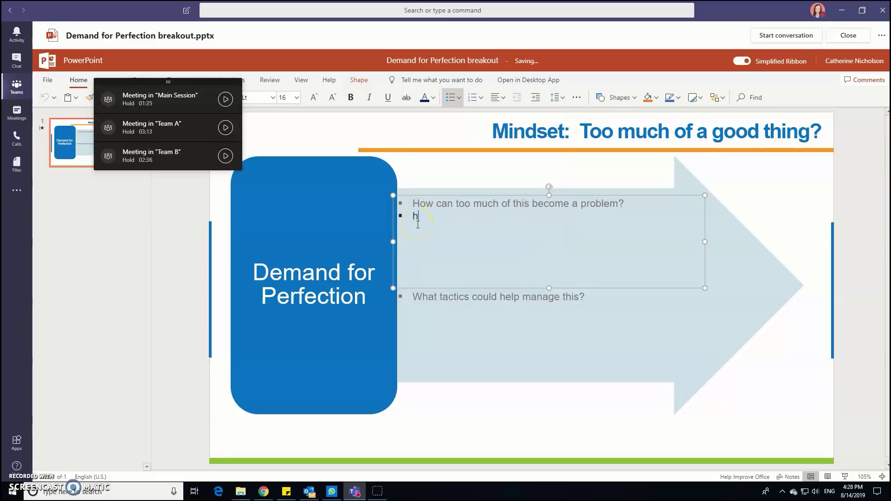
pyautogui.write('ere my answer')
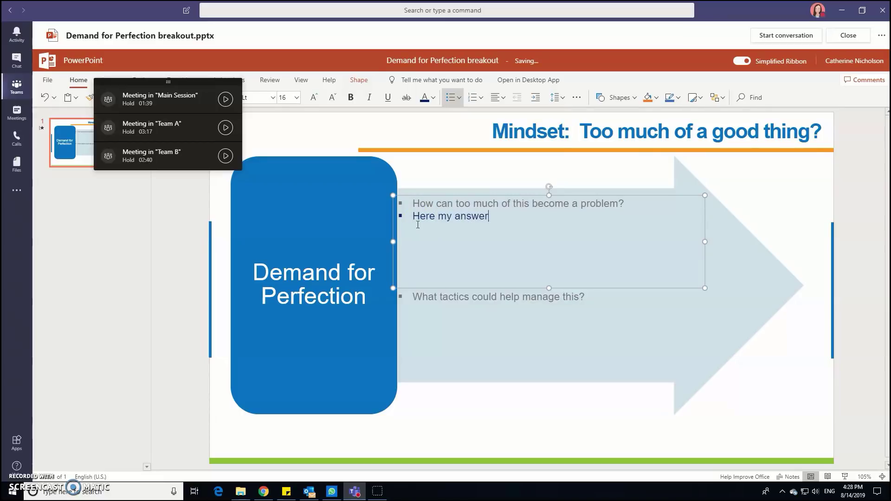
pyautogui.write('s to this question.')
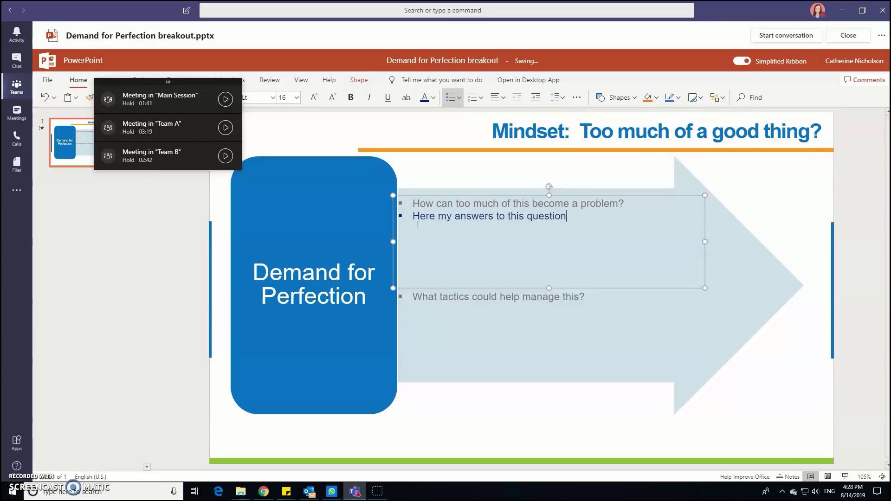
pyautogui.click(417, 228)
pyautogui.click(453, 217)
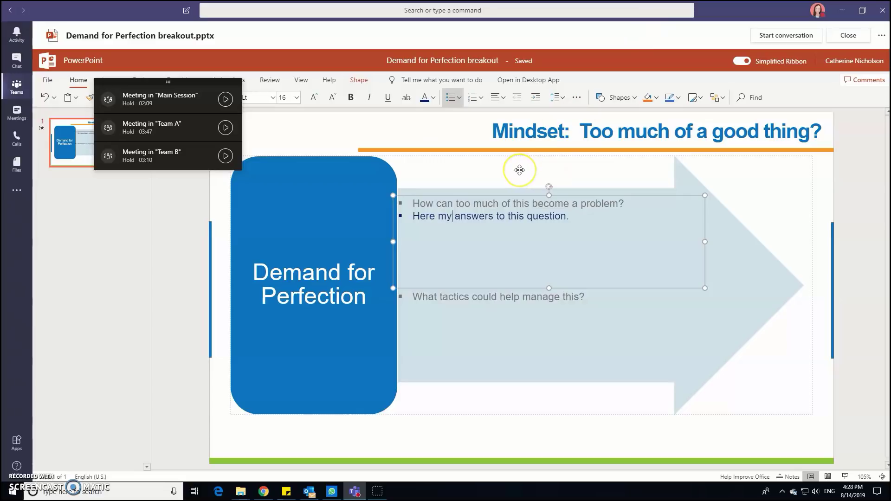
# - Close the presentation, resume Team A full-screen, then resume the Main Session, holding Team A
pyautogui.click(848, 36)
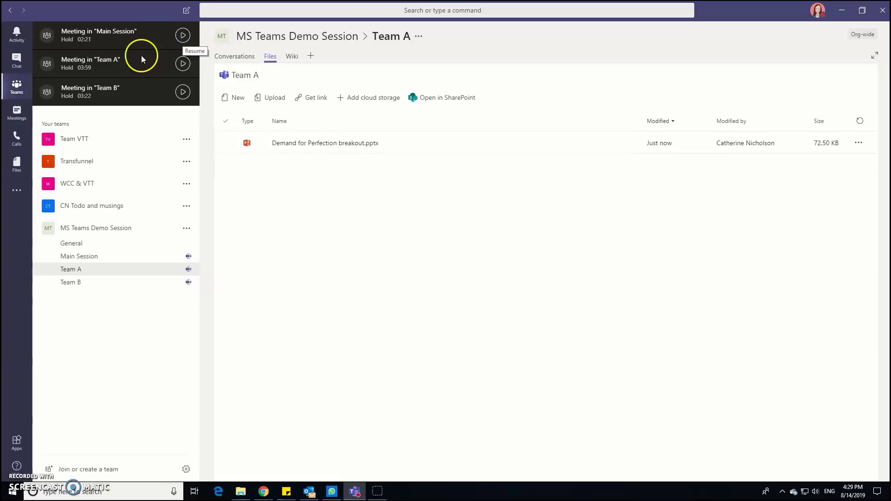
pyautogui.click(182, 65)
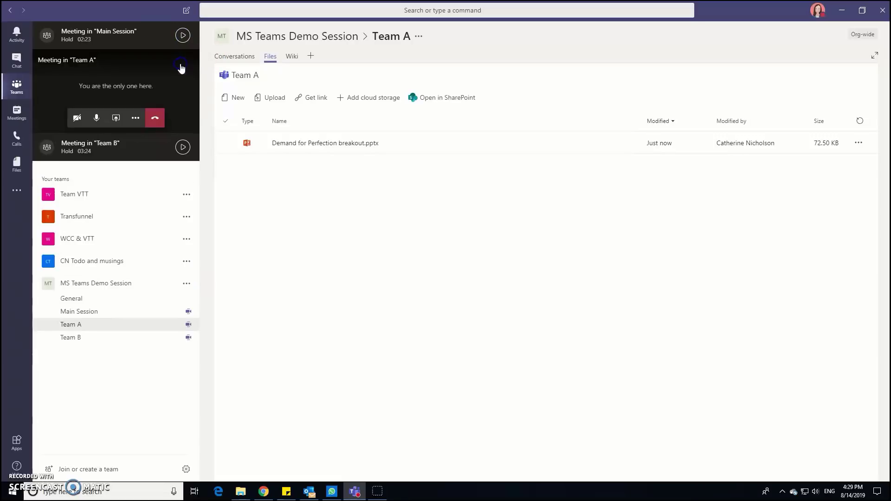
pyautogui.click(149, 80)
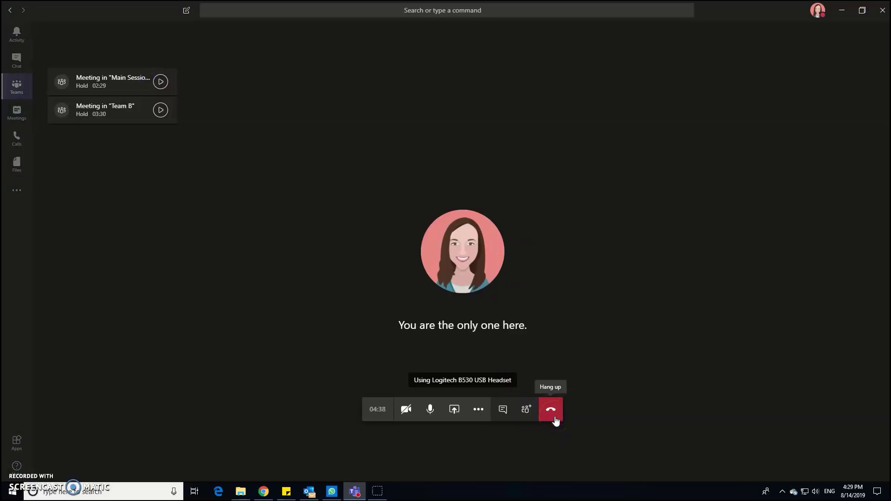
pyautogui.click(163, 82)
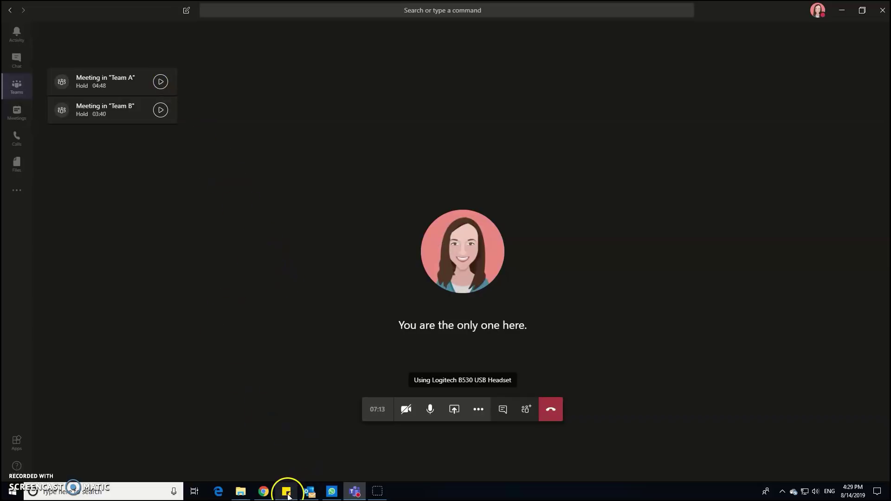
# - Show the Main Session's participant list, then go back to Team A's Files tab
pyautogui.moveTo(312, 494)
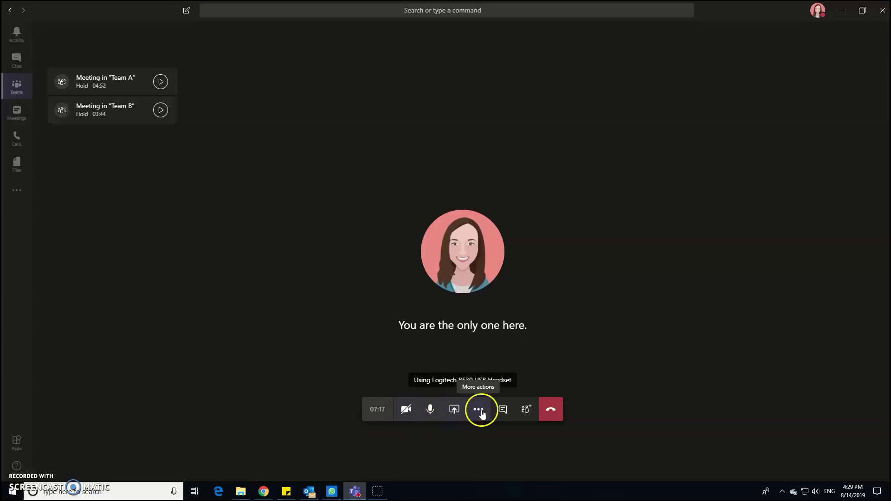
pyautogui.click(526, 411)
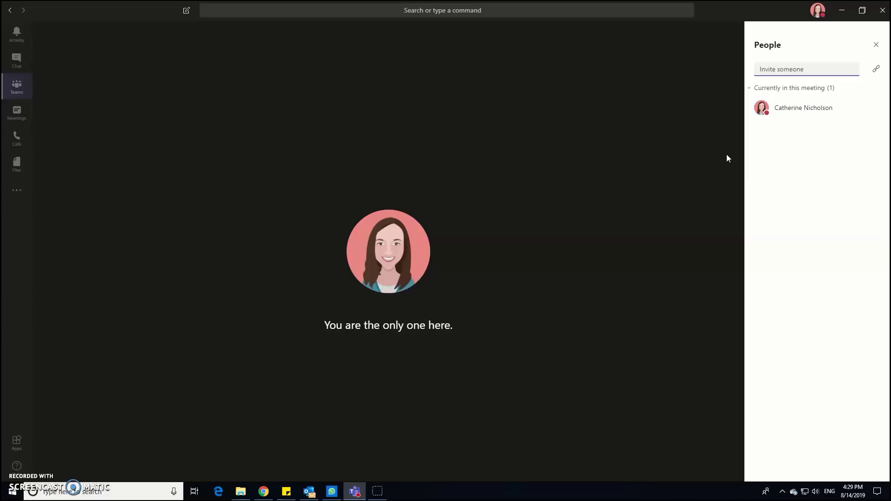
pyautogui.moveTo(515, 133)
pyautogui.click(20, 85)
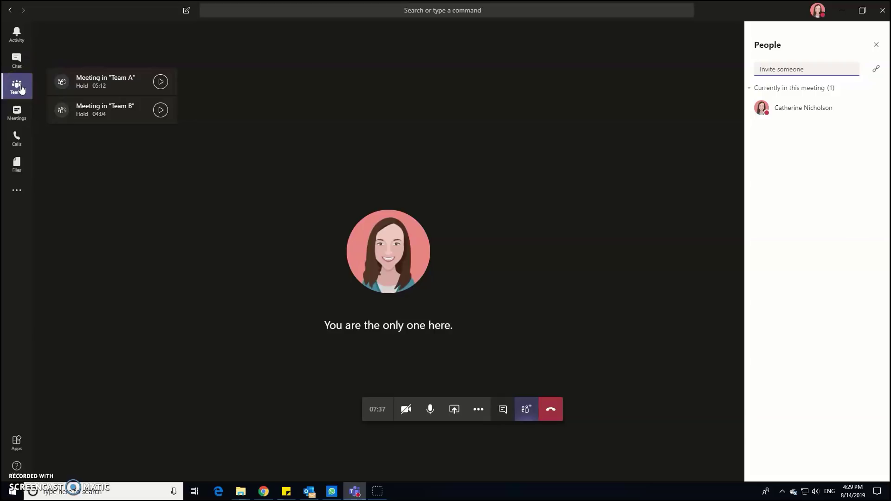
pyautogui.click(24, 84)
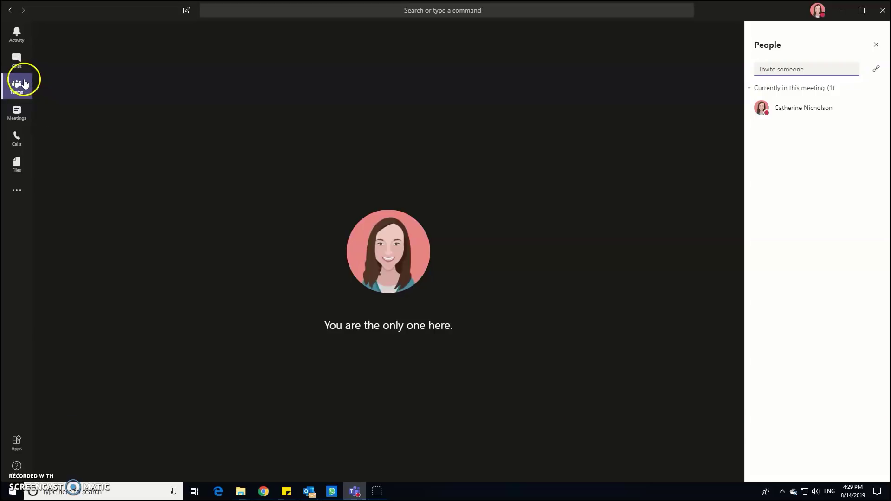
pyautogui.moveTo(65, 95)
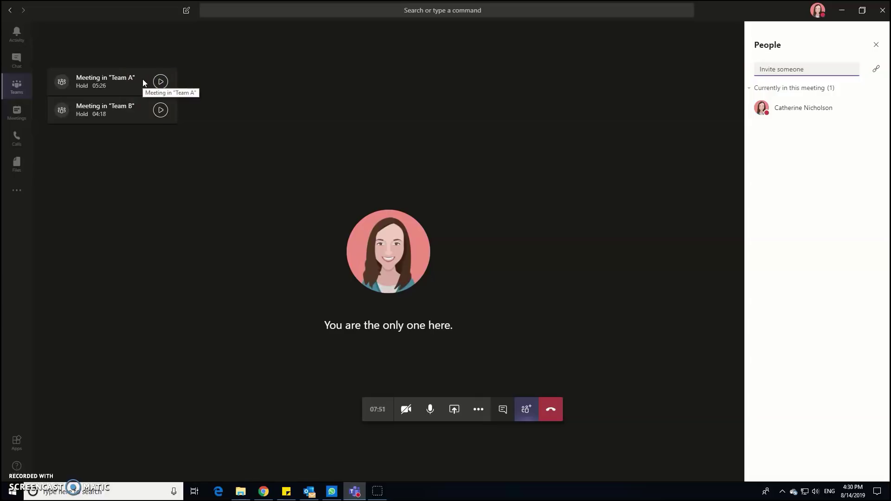
pyautogui.click(14, 87)
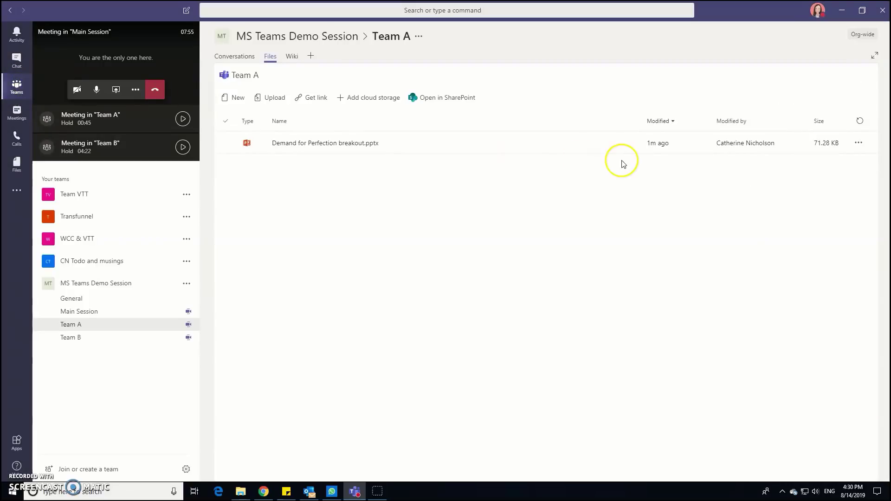
# - Open Demand for Perfection breakout.pptx in the browser, then bring up the Main Session's share choices
pyautogui.click(807, 139)
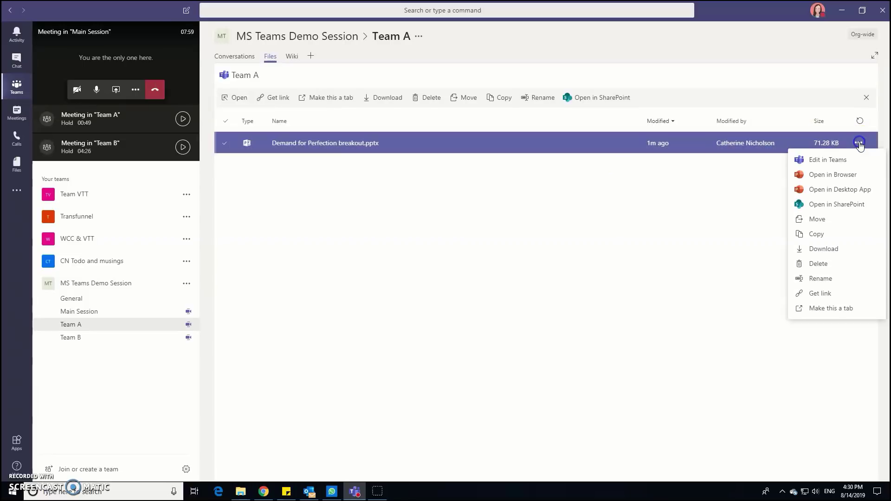
pyautogui.click(830, 178)
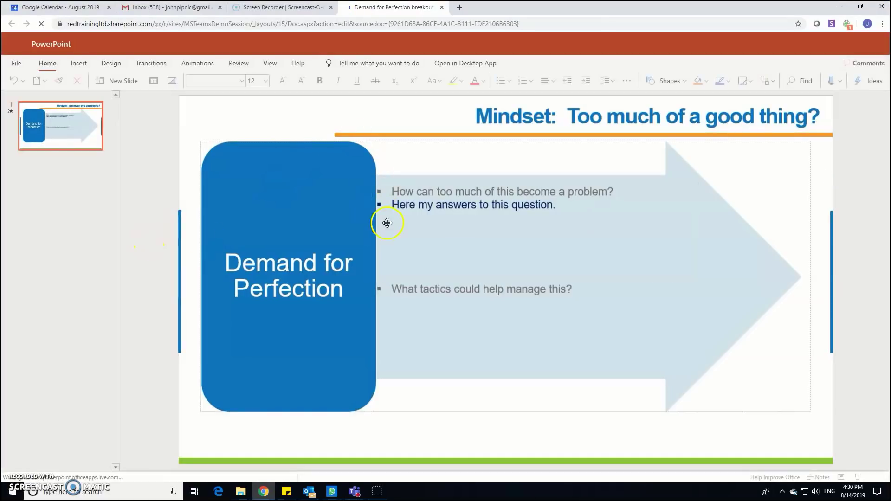
pyautogui.click(355, 492)
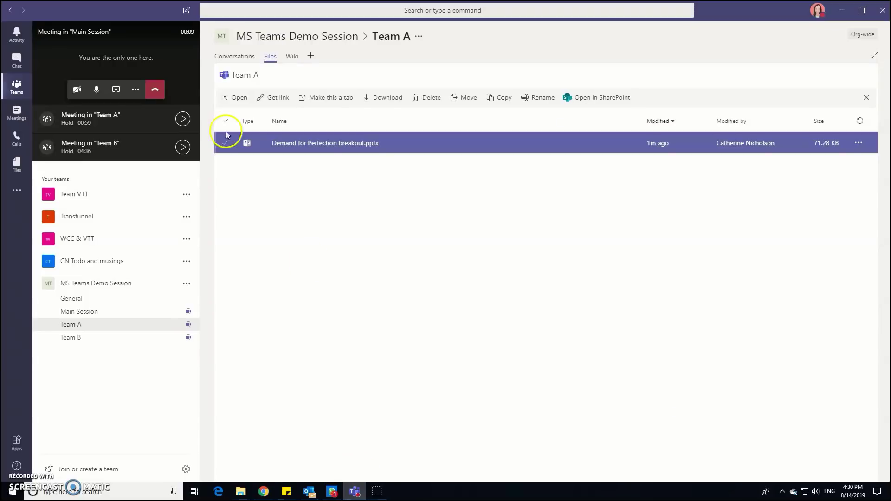
pyautogui.click(141, 51)
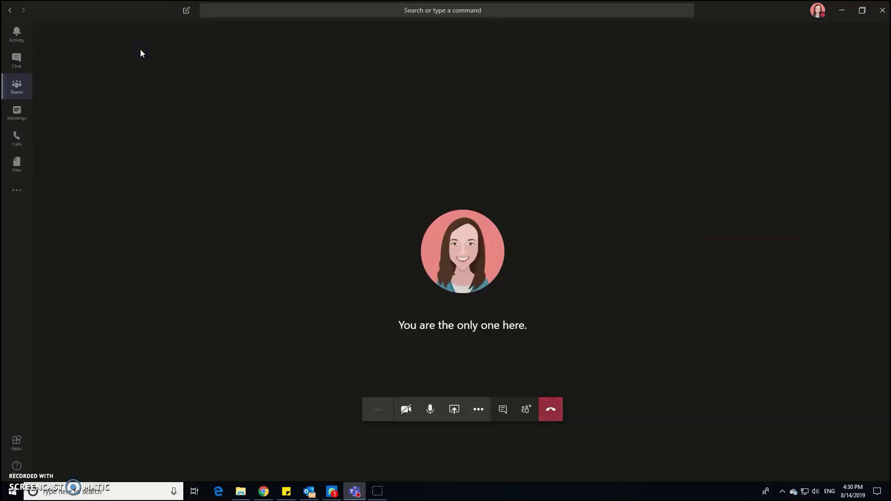
pyautogui.click(454, 410)
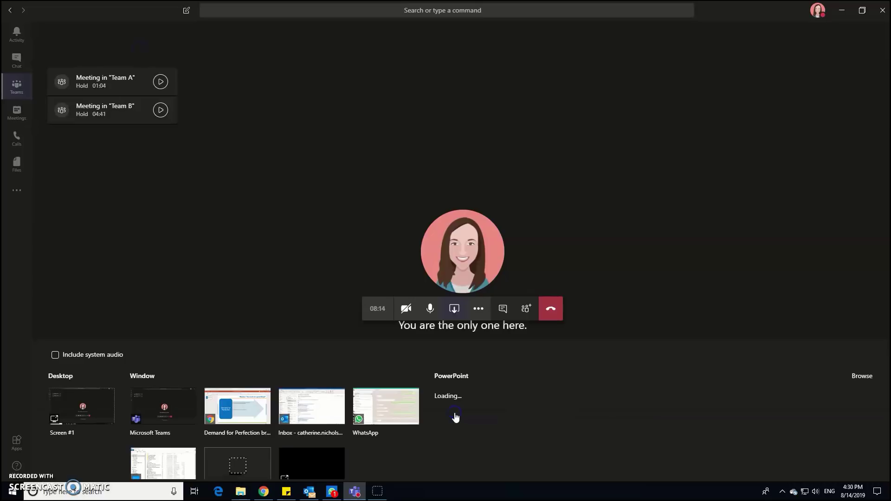
# - Share the Demand for Perfection browser window in the Main Session, stop sharing, and return to Team A files
pyautogui.click(243, 415)
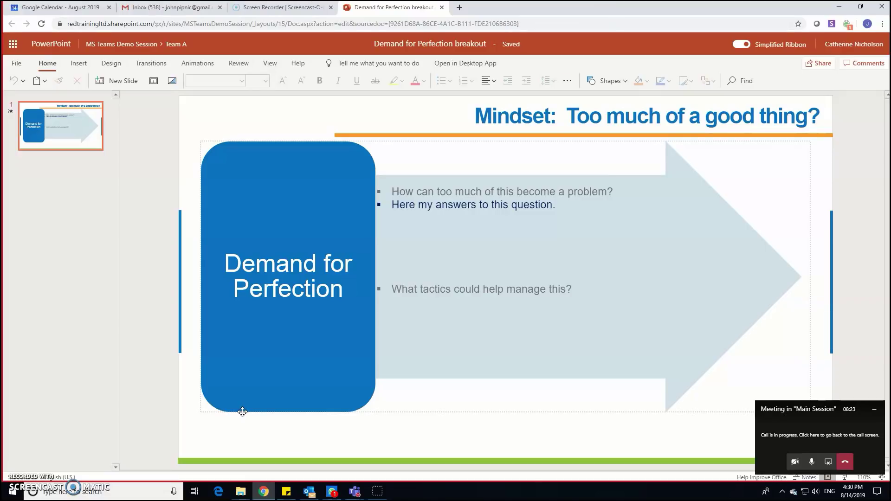
pyautogui.click(829, 463)
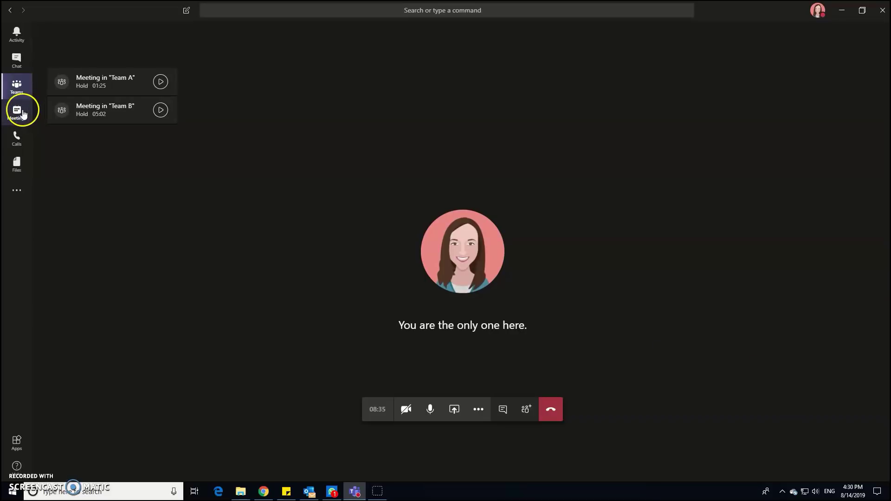
pyautogui.click(13, 87)
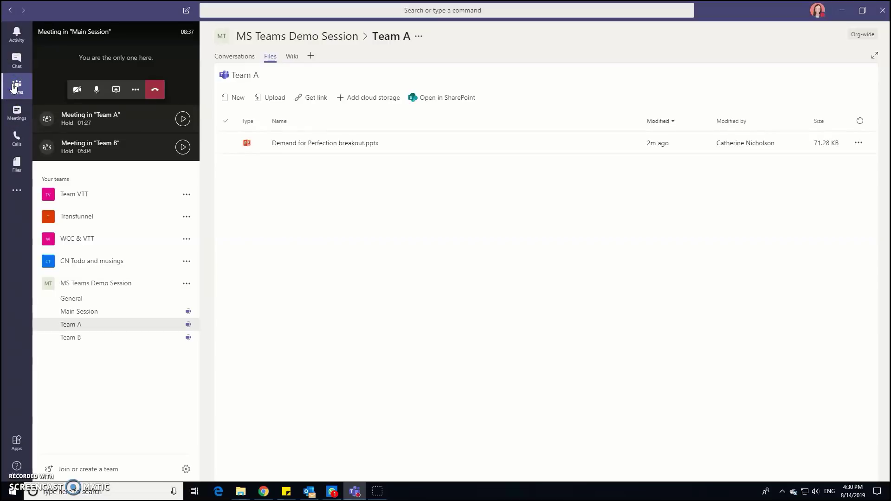
# - Open the Main Session channel under MS Teams Demo Session to see the Meeting now post
pyautogui.click(89, 323)
pyautogui.click(77, 341)
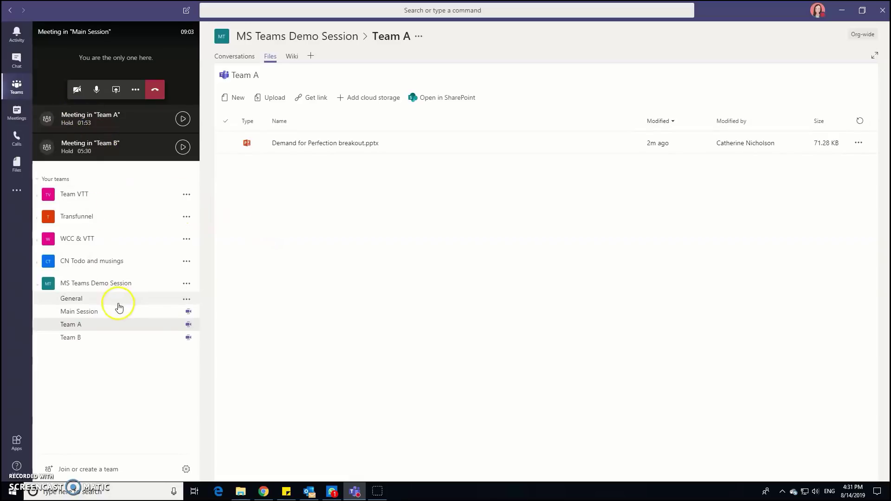
pyautogui.click(98, 314)
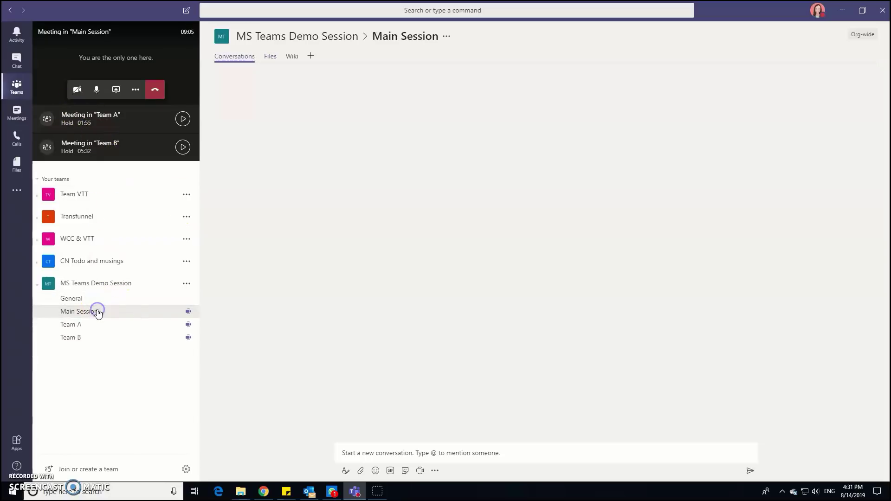
# - Open the Main Session participant list and invite a colleague by searching their name
pyautogui.click(115, 50)
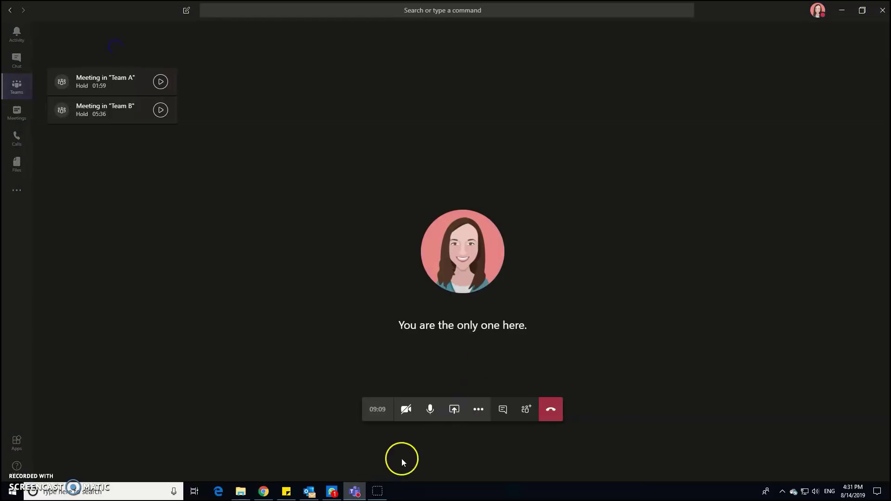
pyautogui.click(525, 410)
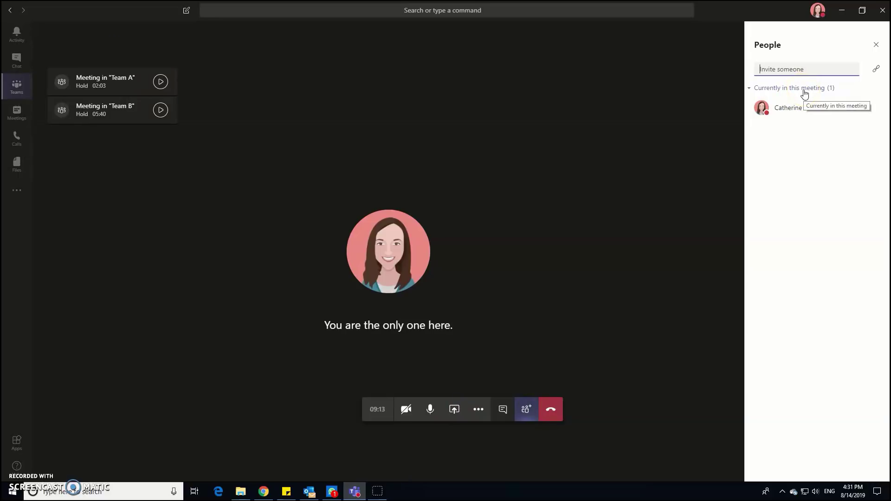
pyautogui.click(810, 69)
pyautogui.write('abi')
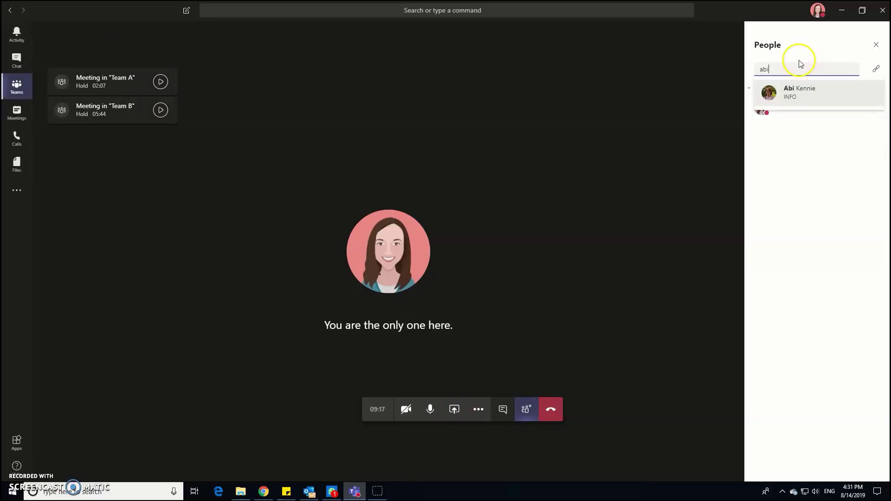
pyautogui.click(799, 92)
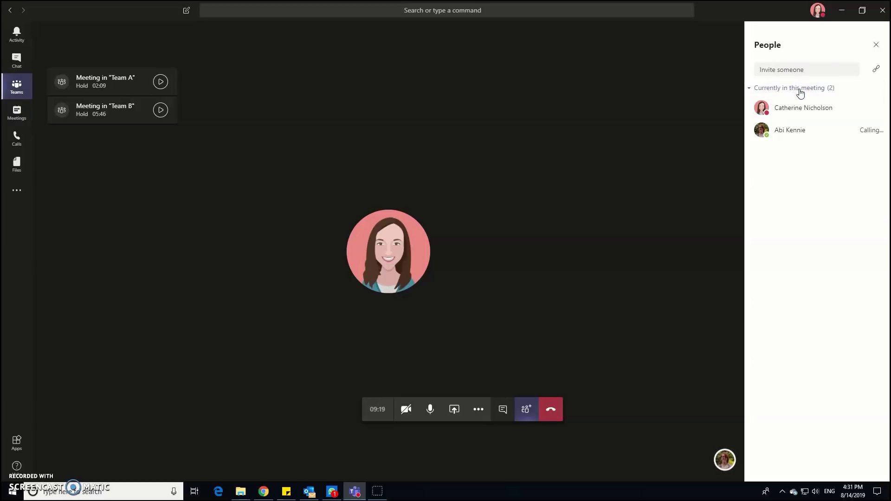